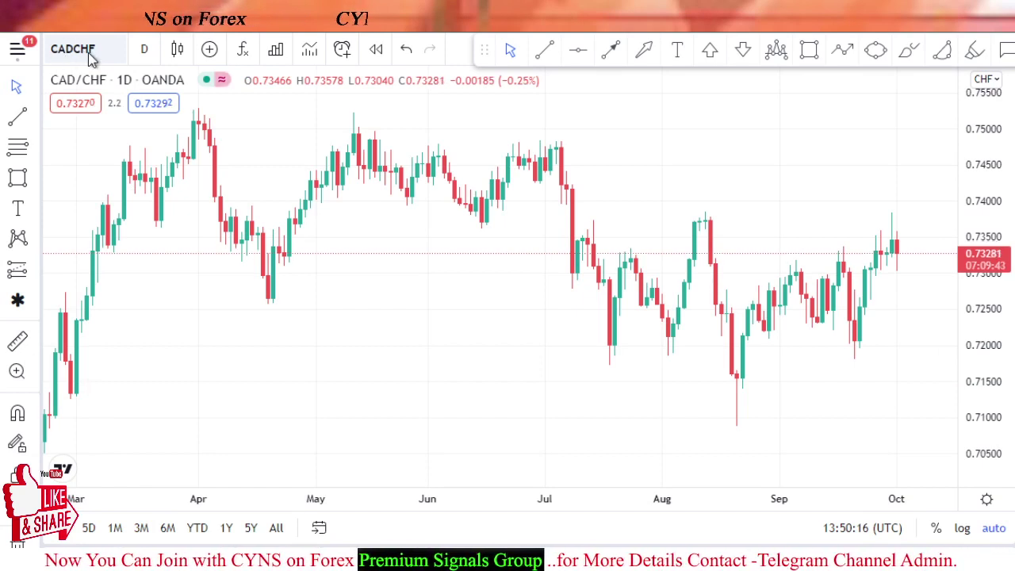
# Keep the CAD/CHF chart on the 1 day interval and nudge the view slightly sideways.
pyautogui.click(141, 51)
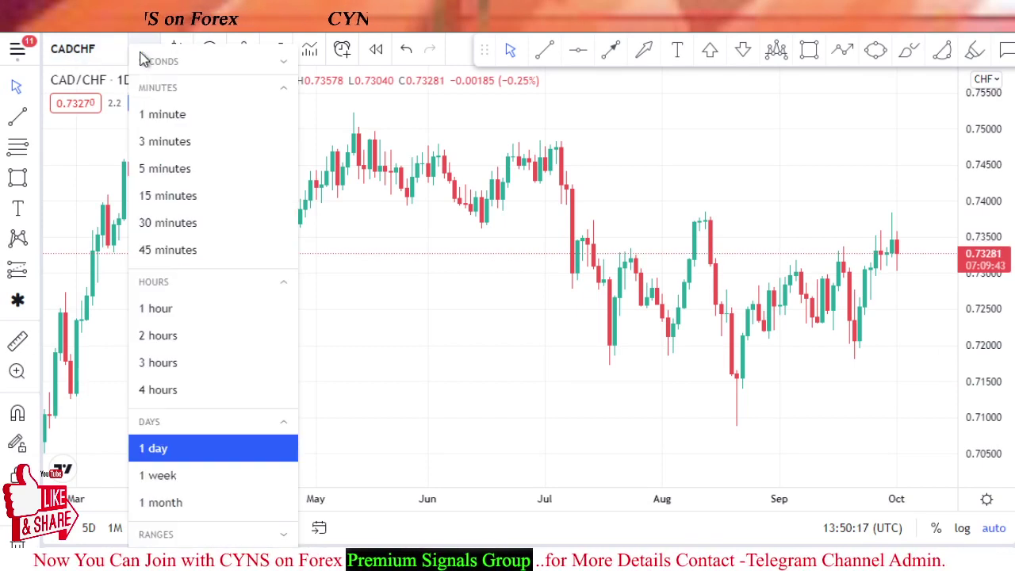
pyautogui.click(185, 458)
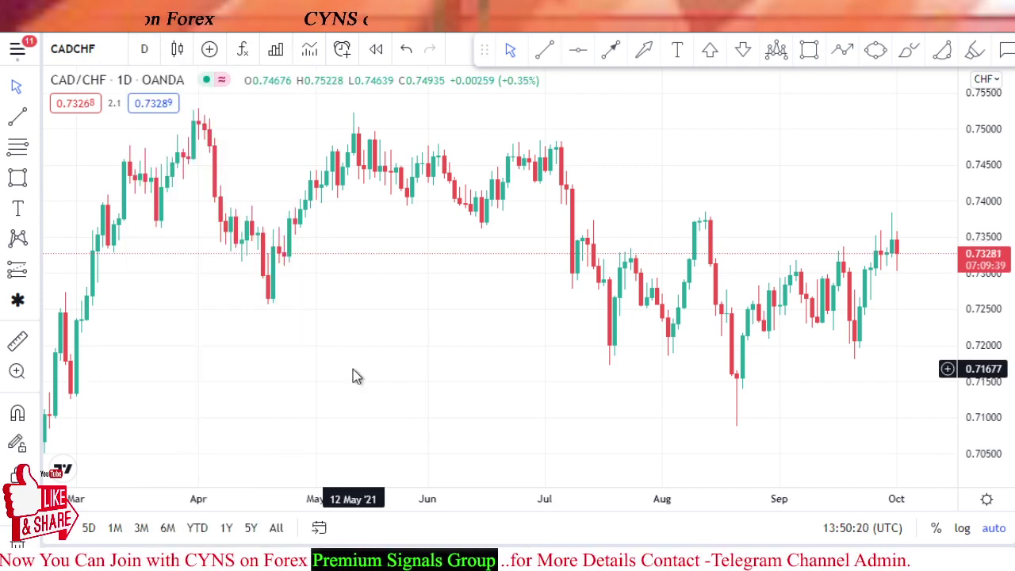
pyautogui.moveTo(433, 347); pyautogui.dragTo(444, 344)
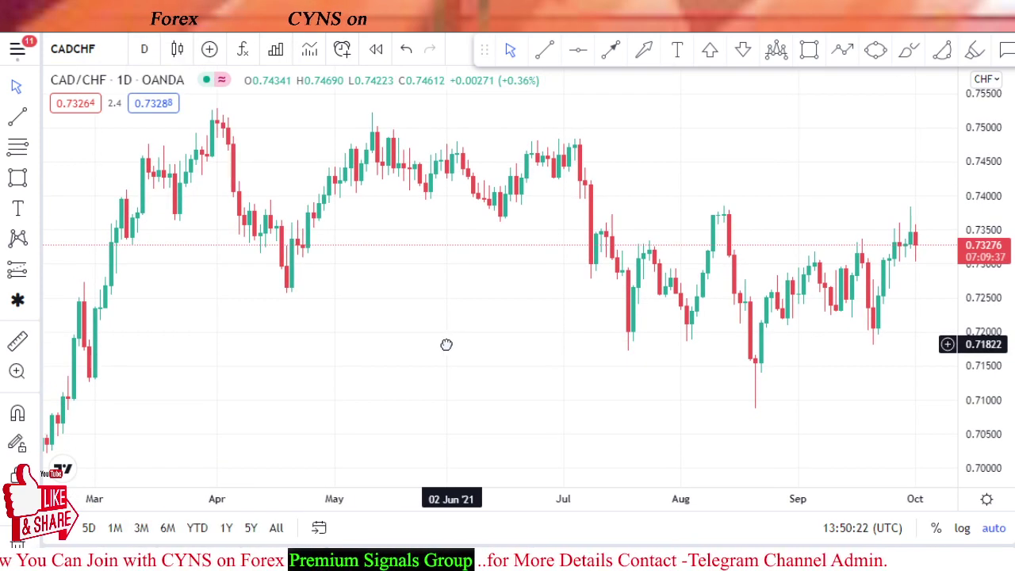
# Draw a falling trendline from the late-March high past the May and early-July highs.
pyautogui.click(546, 52)
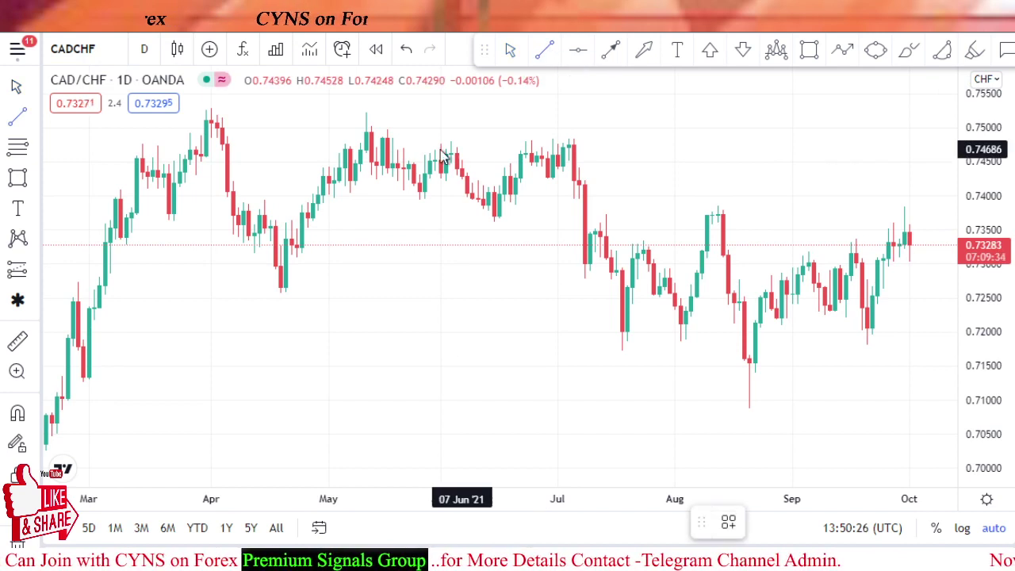
pyautogui.click(184, 115)
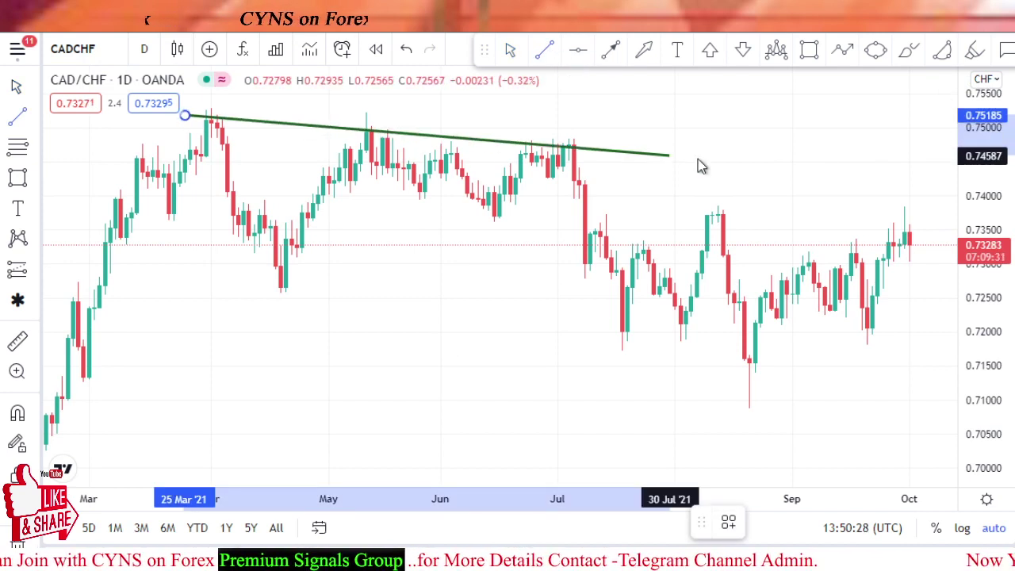
pyautogui.click(932, 171)
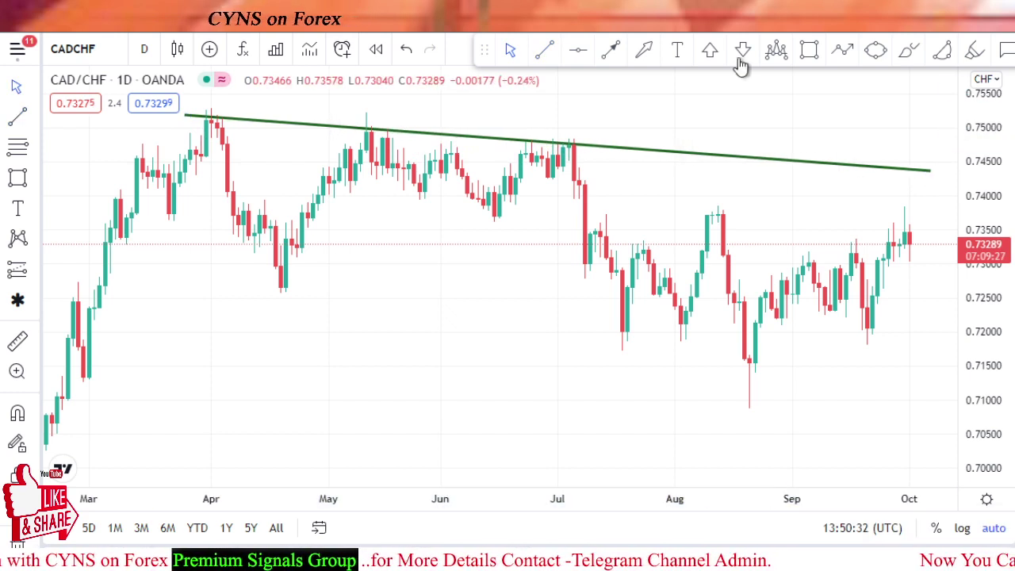
# Put red down arrows above the 01 Apr, mid-May and early-July highs, then pan the chart left.
pyautogui.click(211, 114)
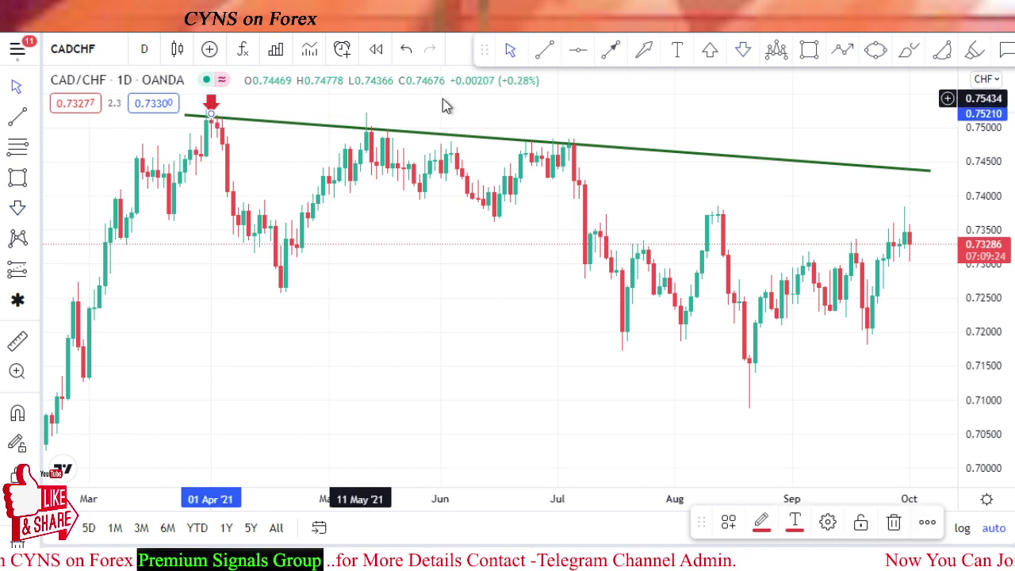
pyautogui.click(742, 53)
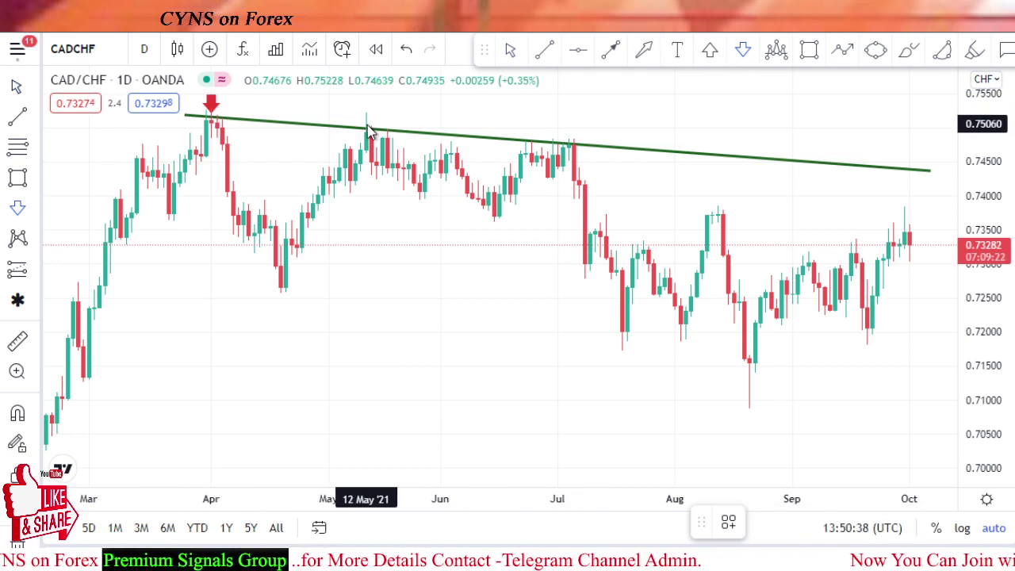
pyautogui.click(367, 127)
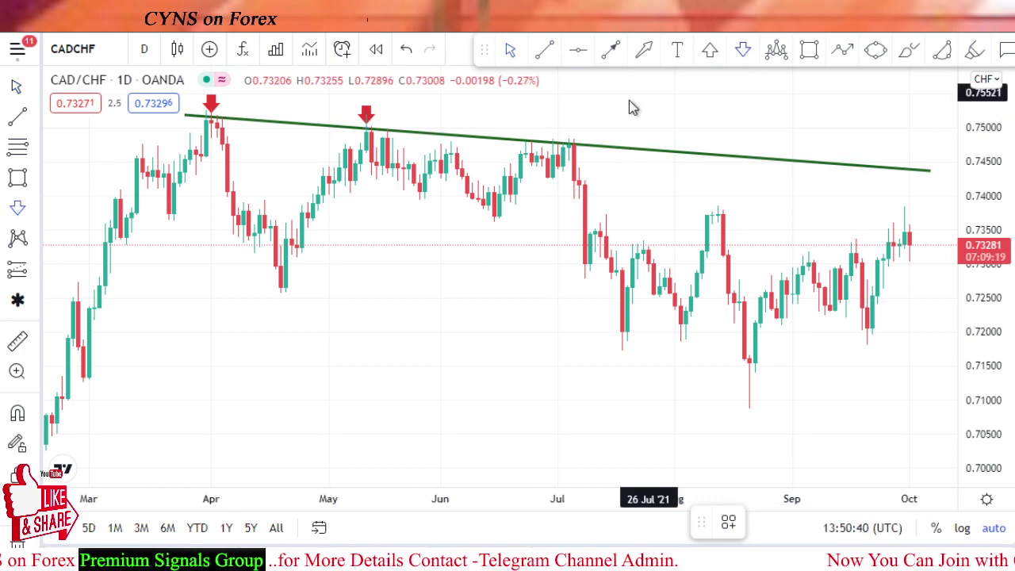
pyautogui.click(573, 148)
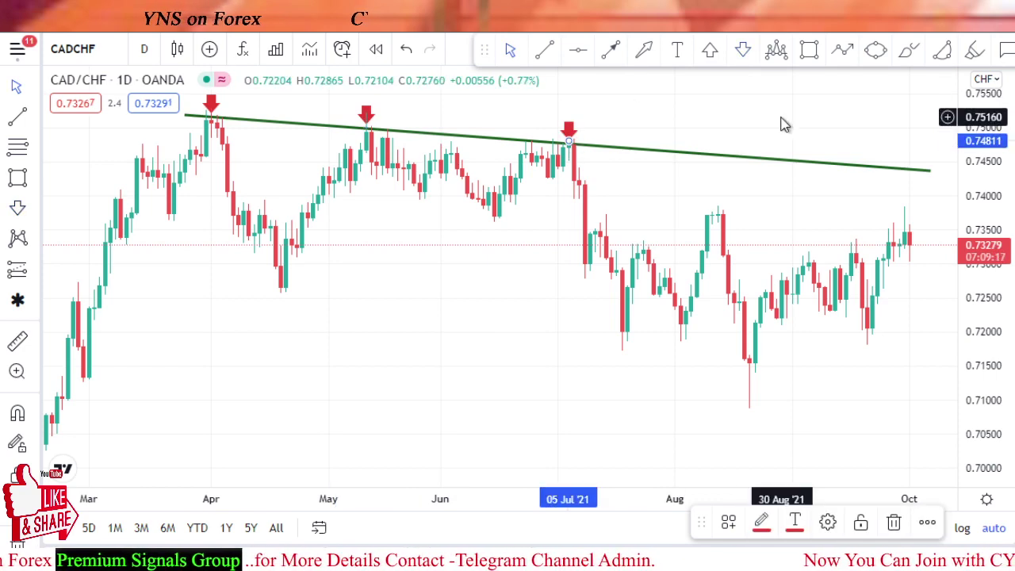
pyautogui.moveTo(782, 124)
pyautogui.mouseDown()
pyautogui.moveTo(763, 116)
pyautogui.moveTo(715, 119)
pyautogui.moveTo(718, 127)
pyautogui.mouseUp()
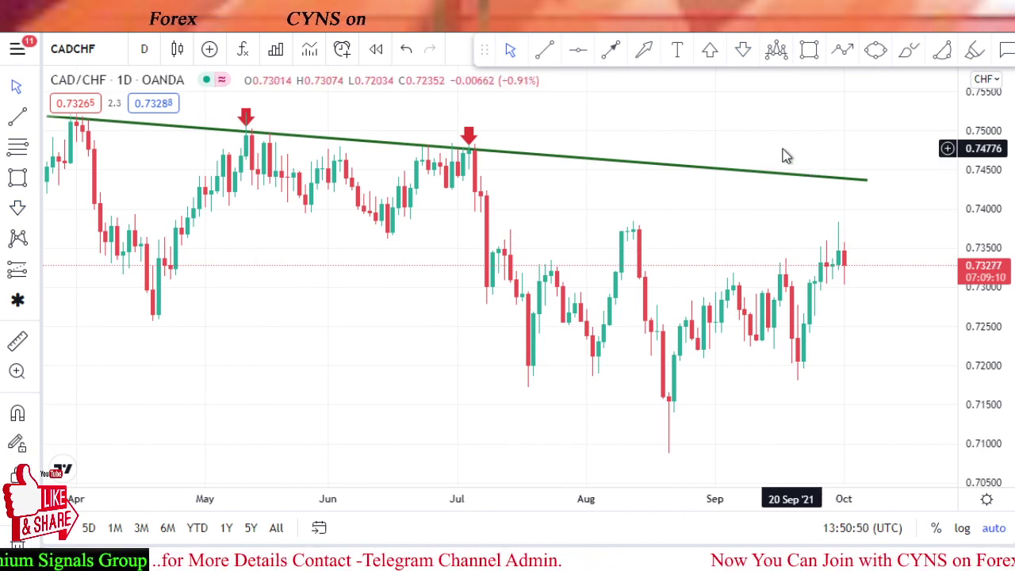
# Draw a rising trendline from the early-July level up to near late October.
pyautogui.click(545, 53)
pyautogui.click(458, 252)
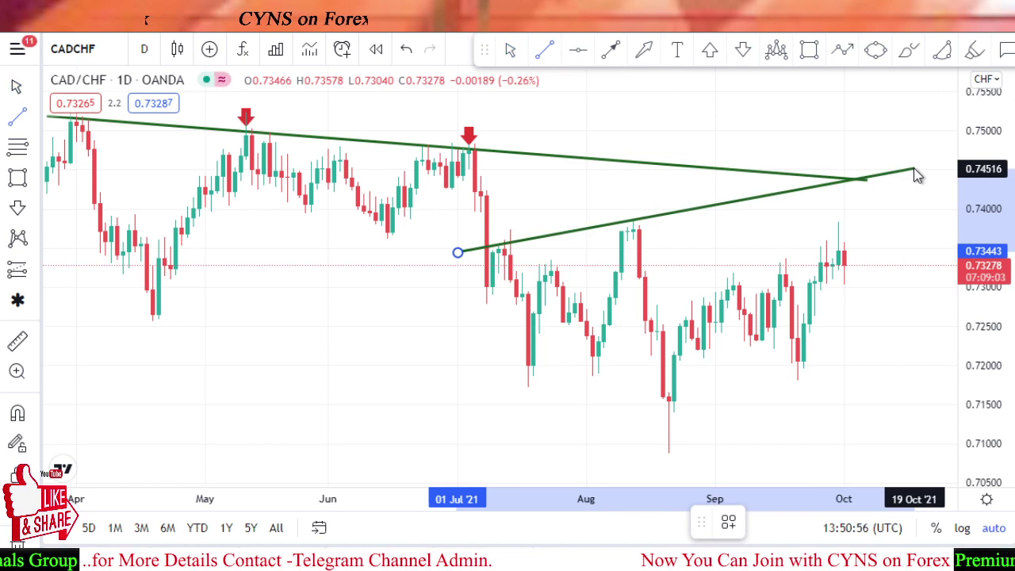
pyautogui.click(913, 169)
# Extend both trendlines' right ends and move the rising line's start back to 29 Jun.
pyautogui.moveTo(866, 181); pyautogui.dragTo(946, 184)
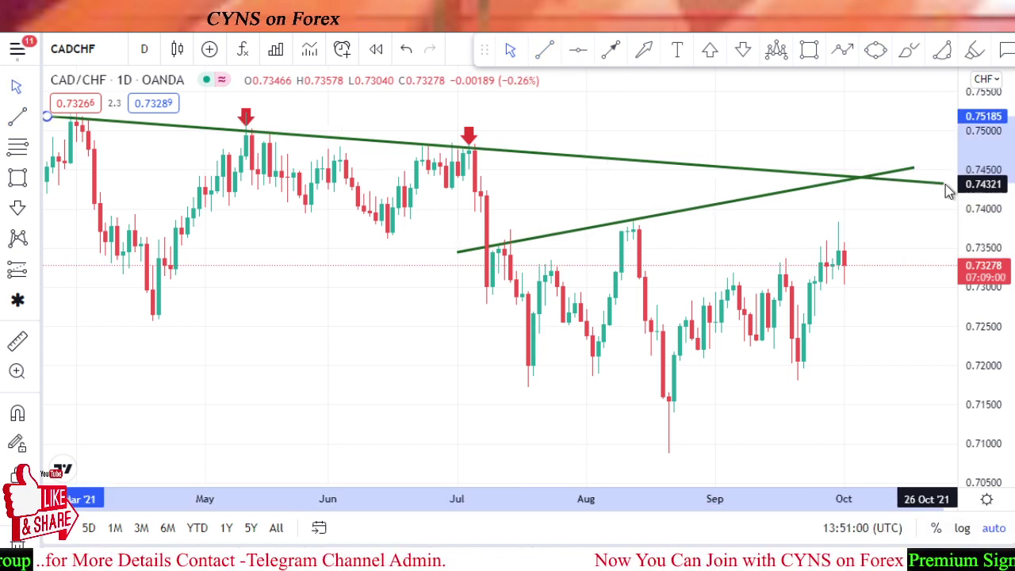
pyautogui.click(946, 186)
pyautogui.moveTo(810, 124); pyautogui.dragTo(668, 140)
pyautogui.moveTo(787, 162)
pyautogui.mouseDown()
pyautogui.moveTo(928, 215)
pyautogui.moveTo(944, 207)
pyautogui.moveTo(935, 194)
pyautogui.mouseUp()
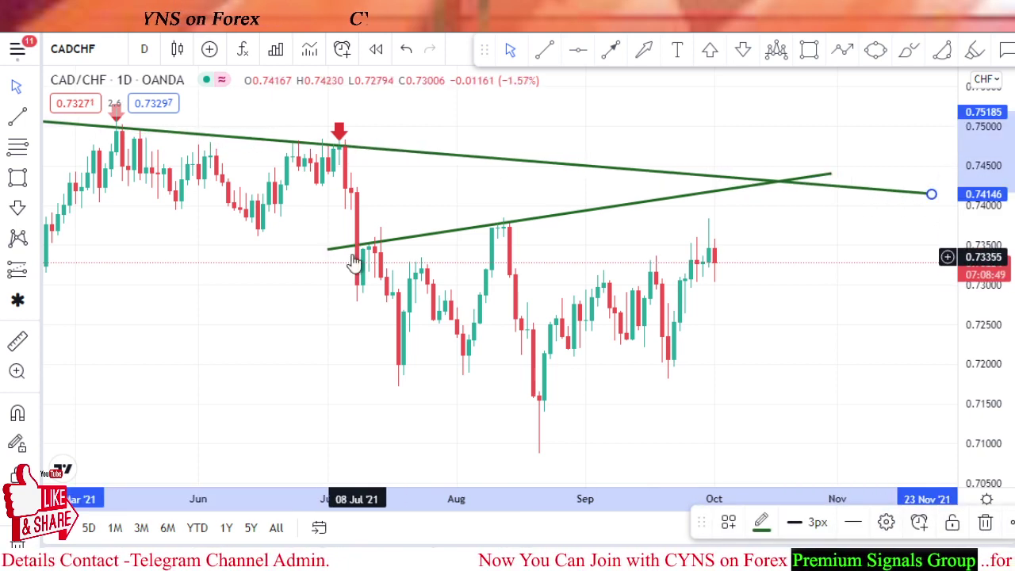
pyautogui.moveTo(327, 252); pyautogui.dragTo(317, 253)
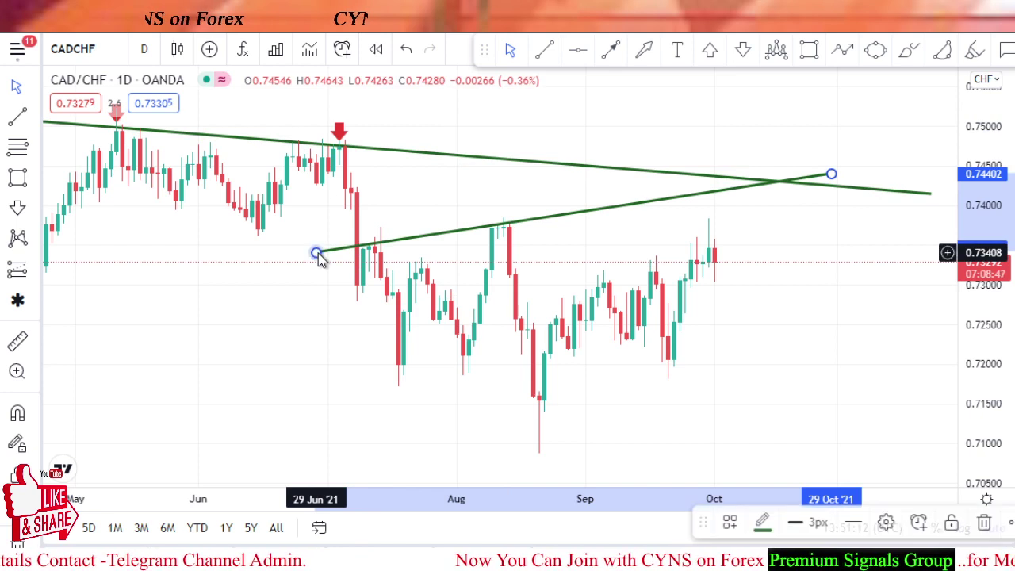
pyautogui.click(723, 98)
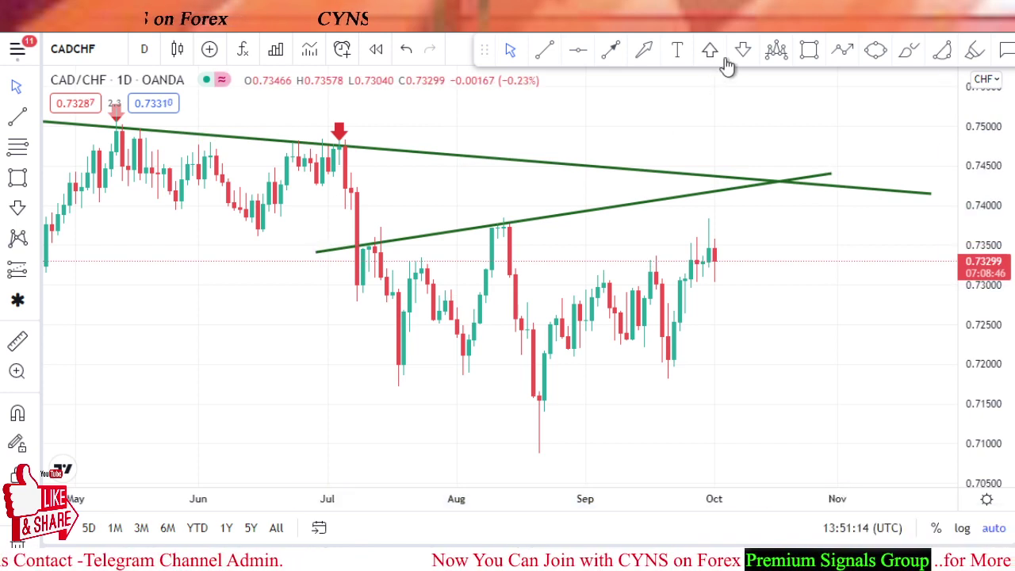
# Put red down arrows on the rising trendline in early July and above the 11 Aug high.
pyautogui.click(743, 58)
pyautogui.click(374, 239)
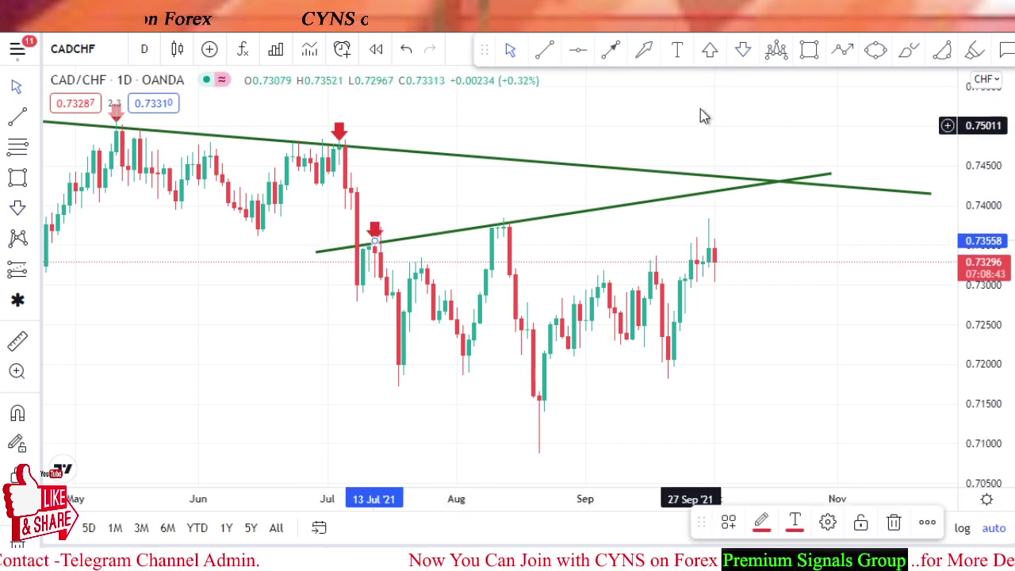
pyautogui.click(744, 51)
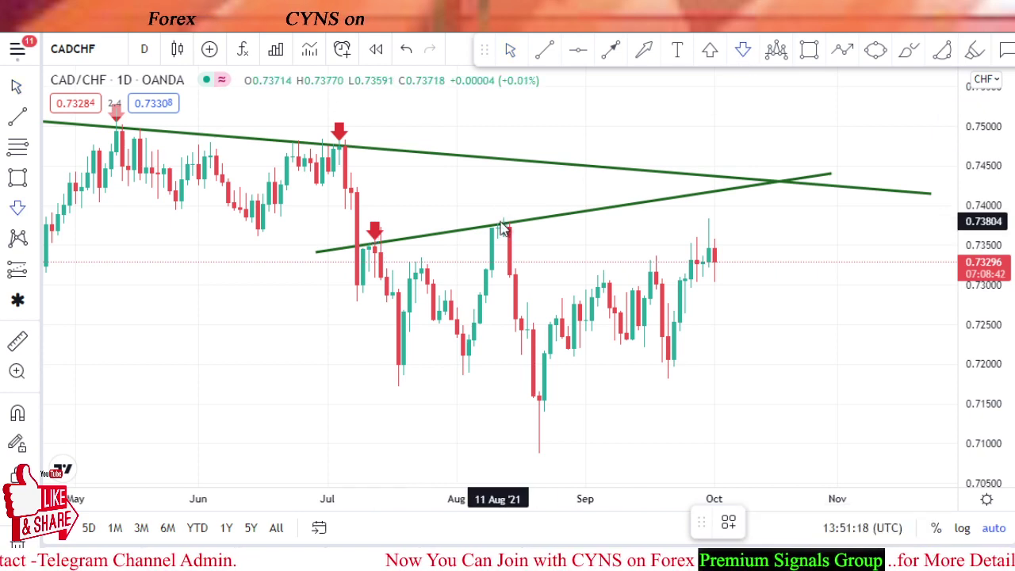
pyautogui.click(501, 228)
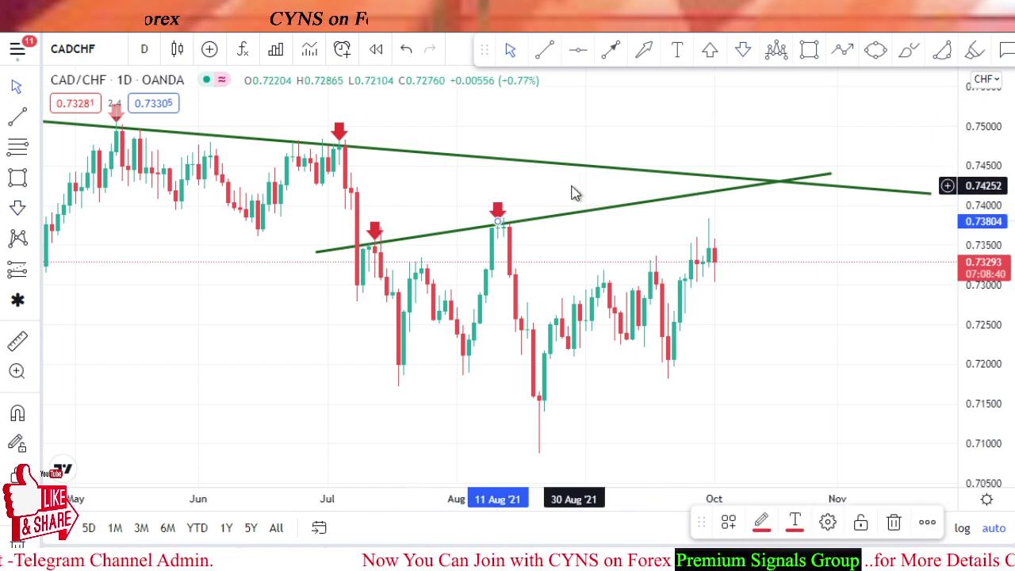
pyautogui.click(576, 239)
pyautogui.scroll(1, 626, 238)
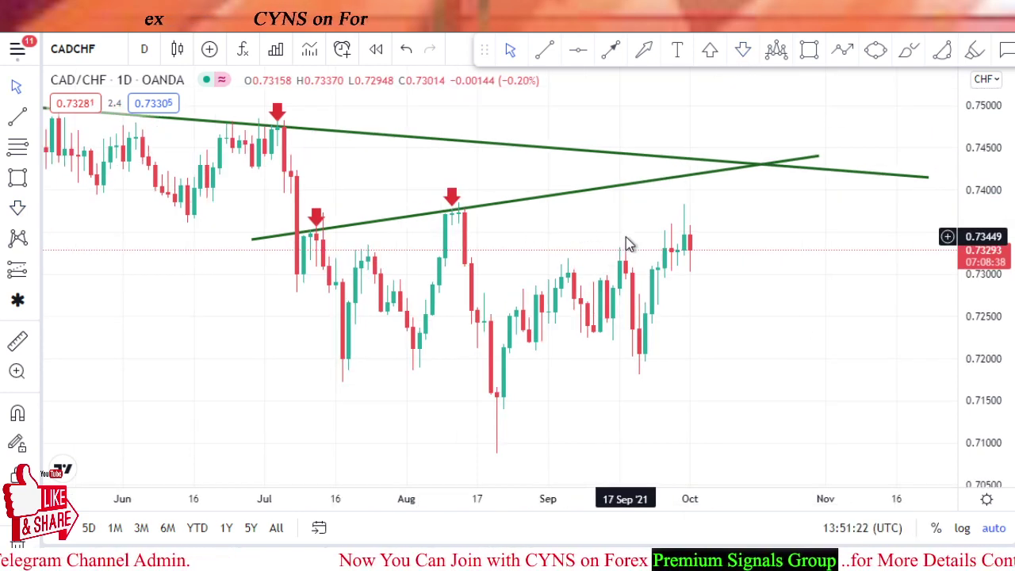
# Draw a thin pink zone at the August high near 0.7375, stretched toward late October.
pyautogui.click(809, 51)
pyautogui.click(438, 204)
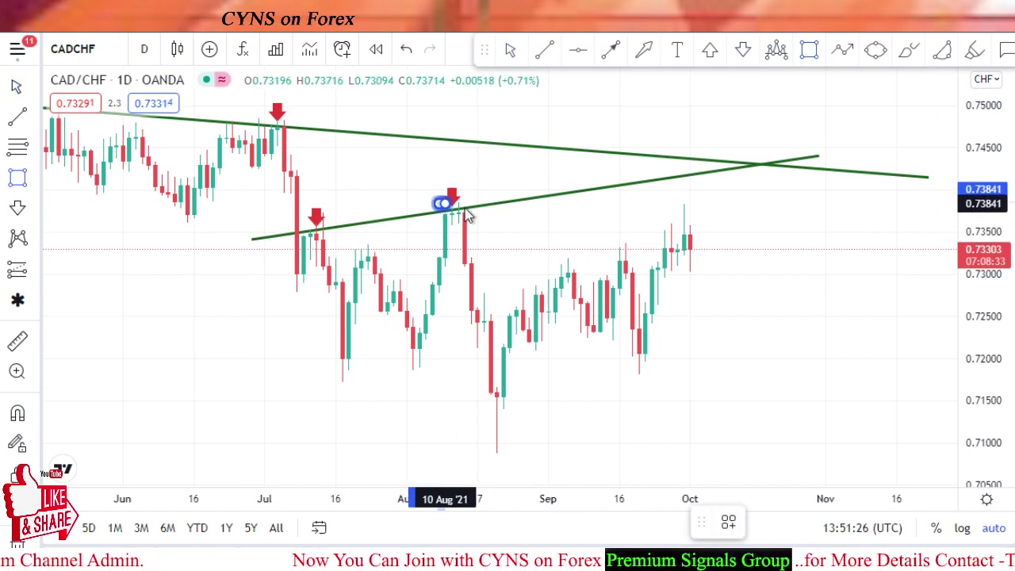
pyautogui.click(562, 219)
pyautogui.moveTo(570, 219); pyautogui.dragTo(840, 222)
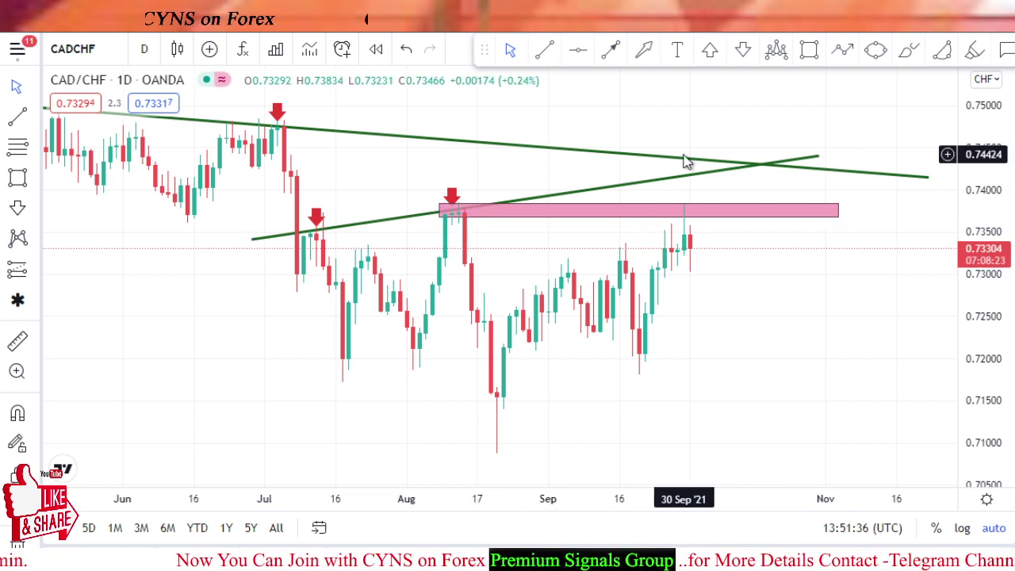
# Draw a taller pink zone at 0.741–0.744 from early July across the trendline crossing.
pyautogui.click(809, 52)
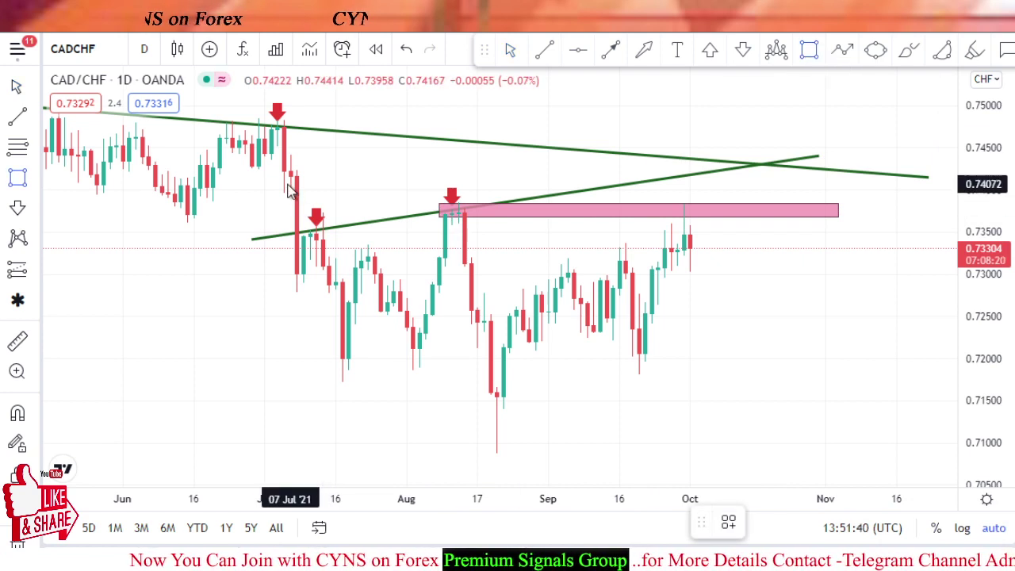
pyautogui.moveTo(285, 182); pyautogui.dragTo(846, 159)
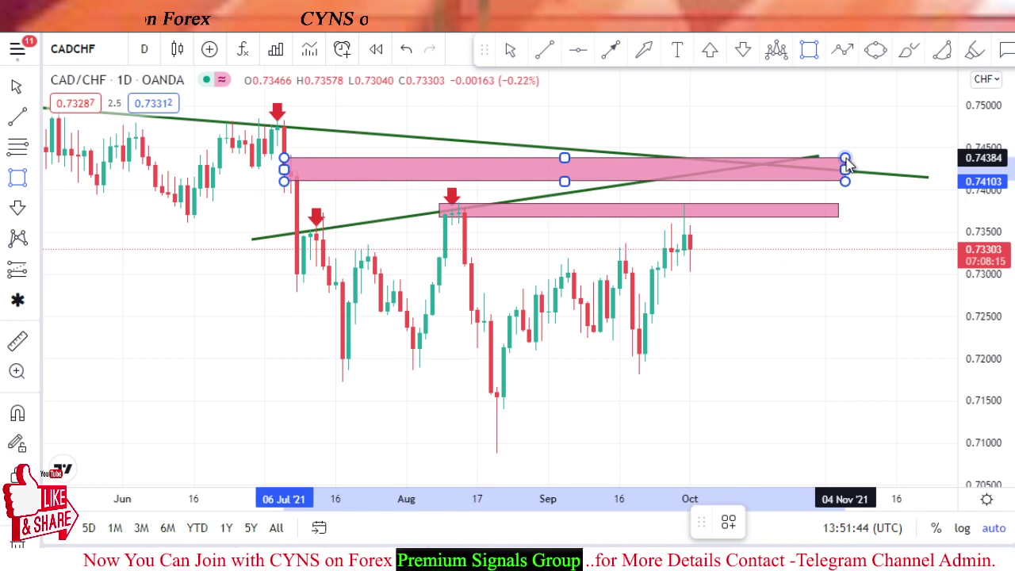
pyautogui.click(846, 160)
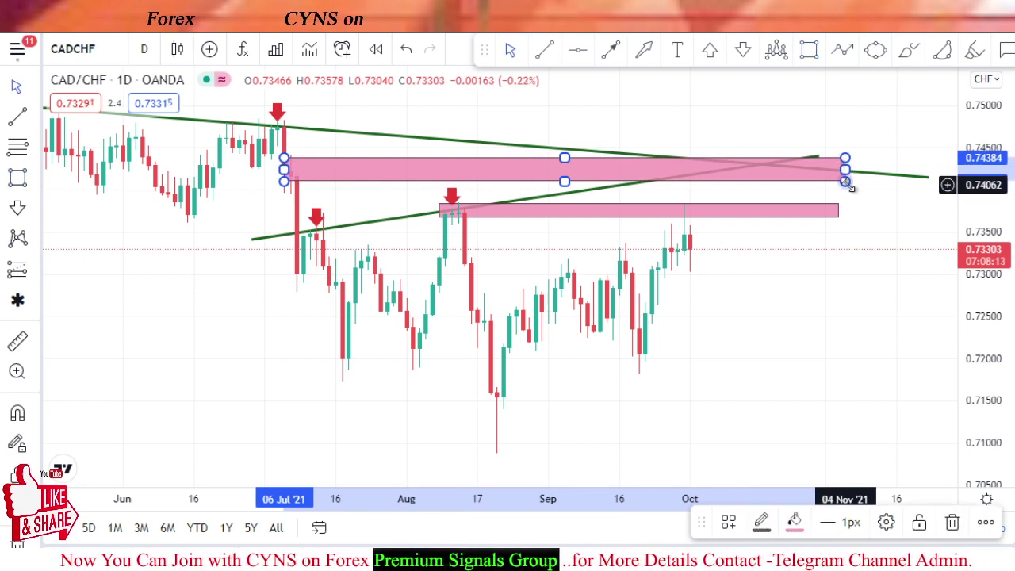
pyautogui.moveTo(846, 182); pyautogui.dragTo(851, 186)
pyautogui.click(849, 127)
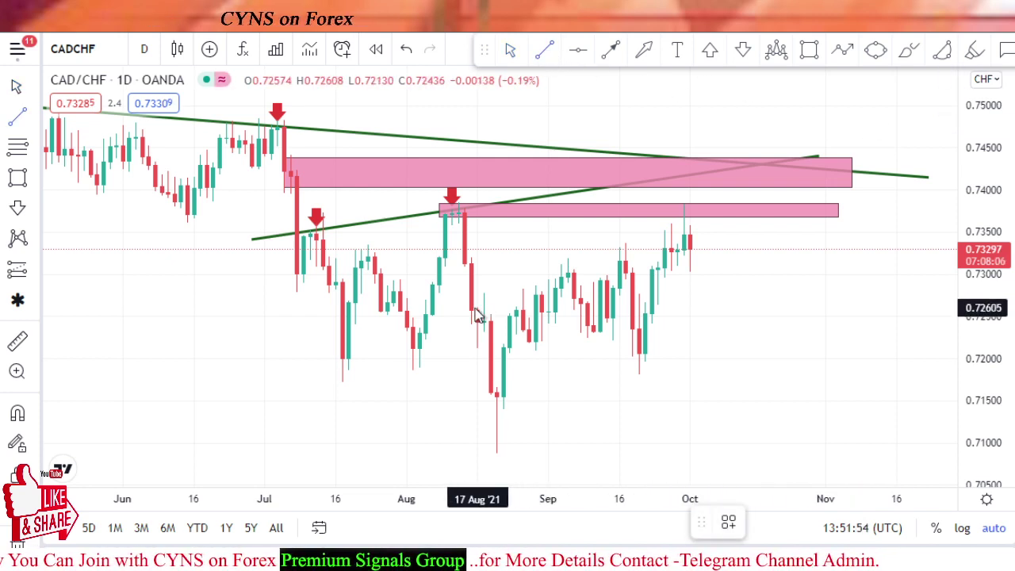
# Draw the upper channel line from the mid-August low up to the lower pink zone.
pyautogui.moveTo(472, 310); pyautogui.dragTo(768, 186)
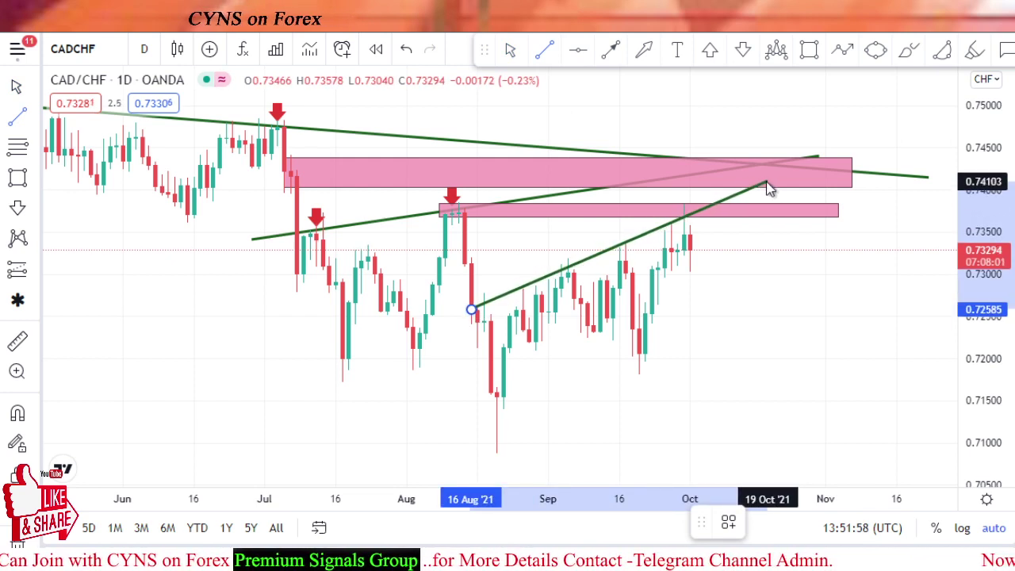
pyautogui.moveTo(768, 186)
pyautogui.mouseDown()
pyautogui.moveTo(719, 215)
pyautogui.moveTo(712, 204)
pyautogui.mouseUp()
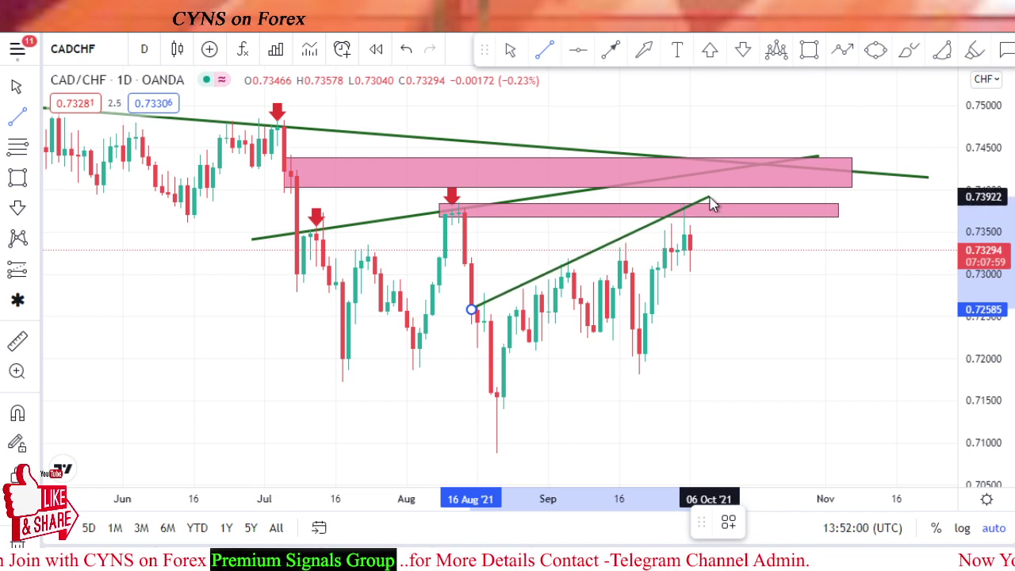
pyautogui.click(739, 295)
# Draw the parallel lower channel line rising from the August low.
pyautogui.click(547, 51)
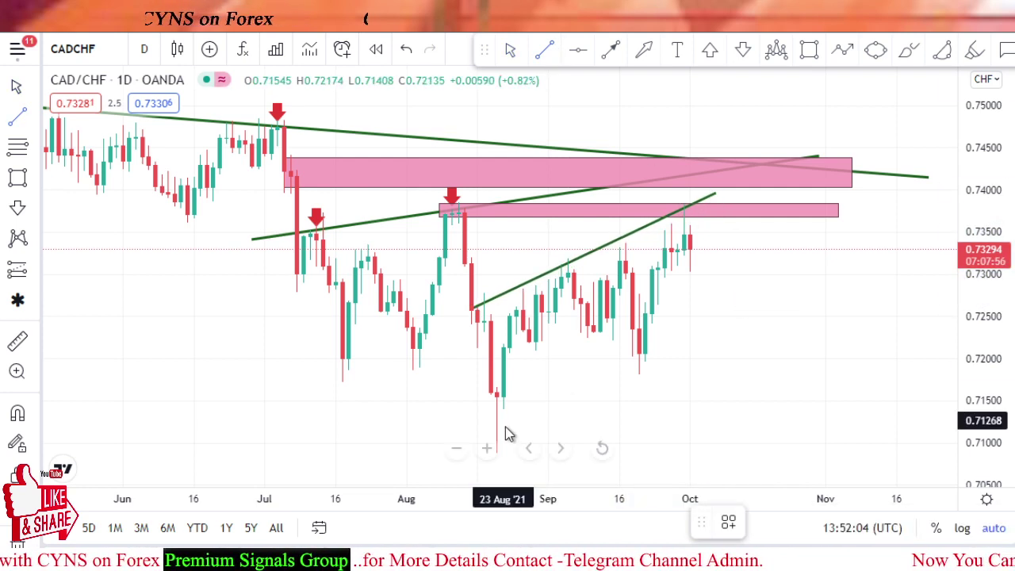
pyautogui.moveTo(458, 464)
pyautogui.mouseDown()
pyautogui.moveTo(821, 287)
pyautogui.moveTo(813, 280)
pyautogui.mouseUp()
pyautogui.click(837, 323)
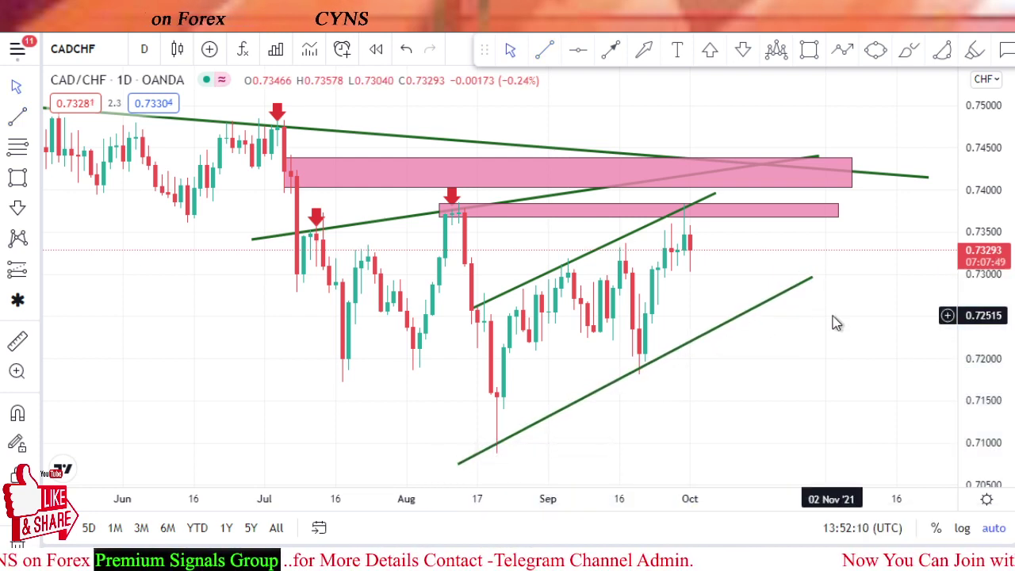
# Draw a zigzag arrow path peaking in the upper pink zone, via 0.7105 and 0.7210, ending near 0.6965.
pyautogui.scroll(1, 836, 323)
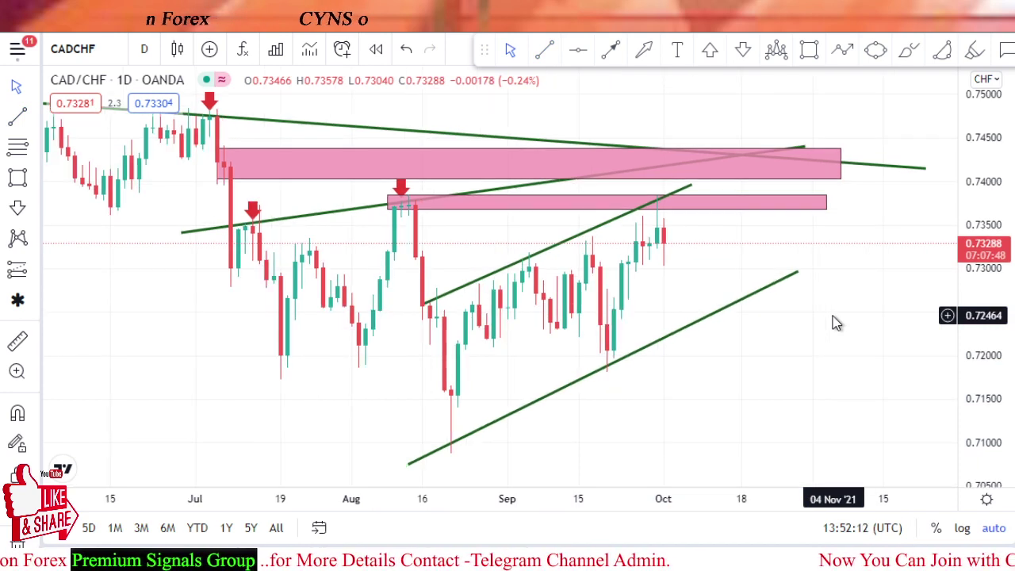
pyautogui.click(841, 52)
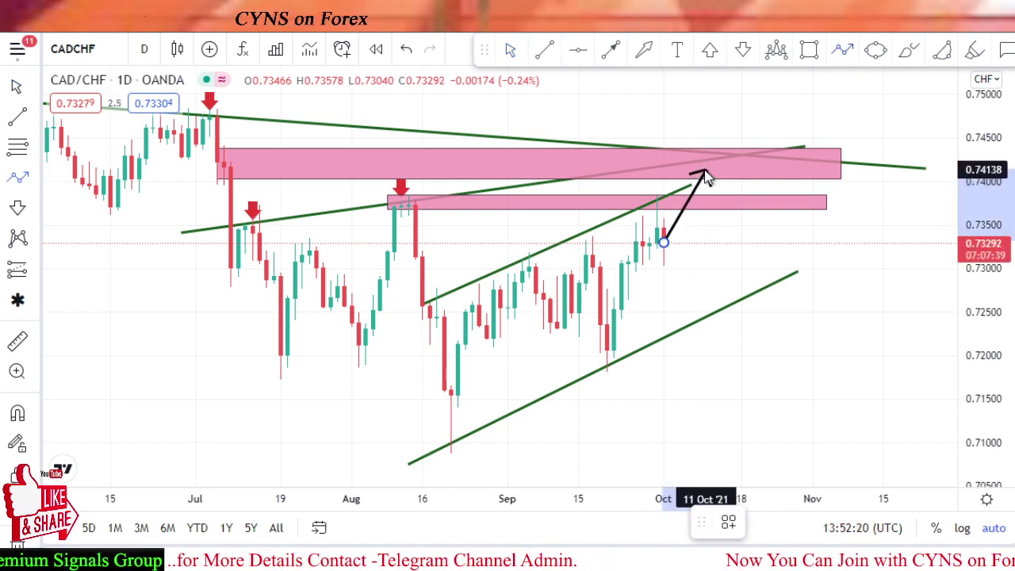
pyautogui.click(705, 170)
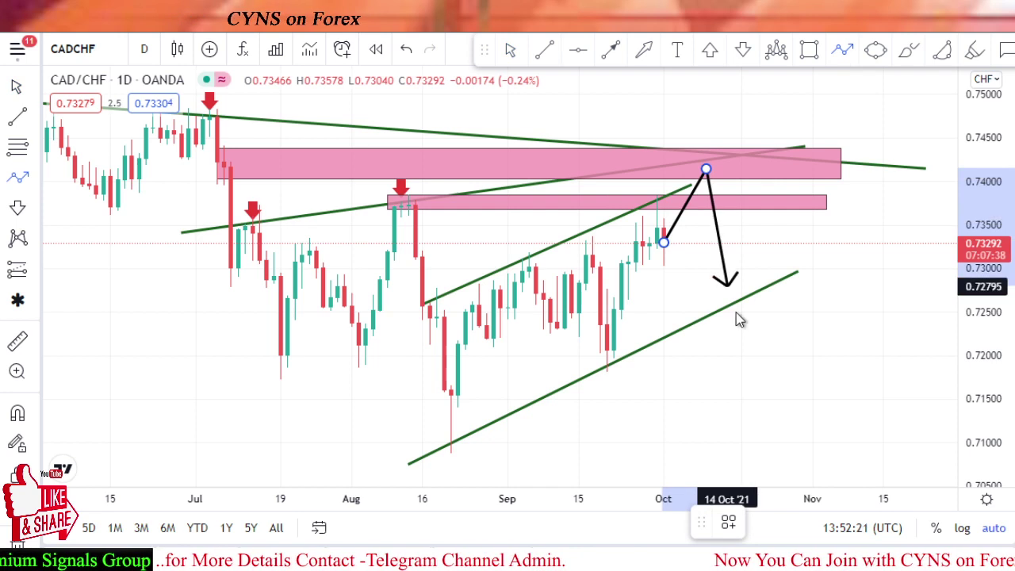
pyautogui.click(763, 437)
pyautogui.click(798, 347)
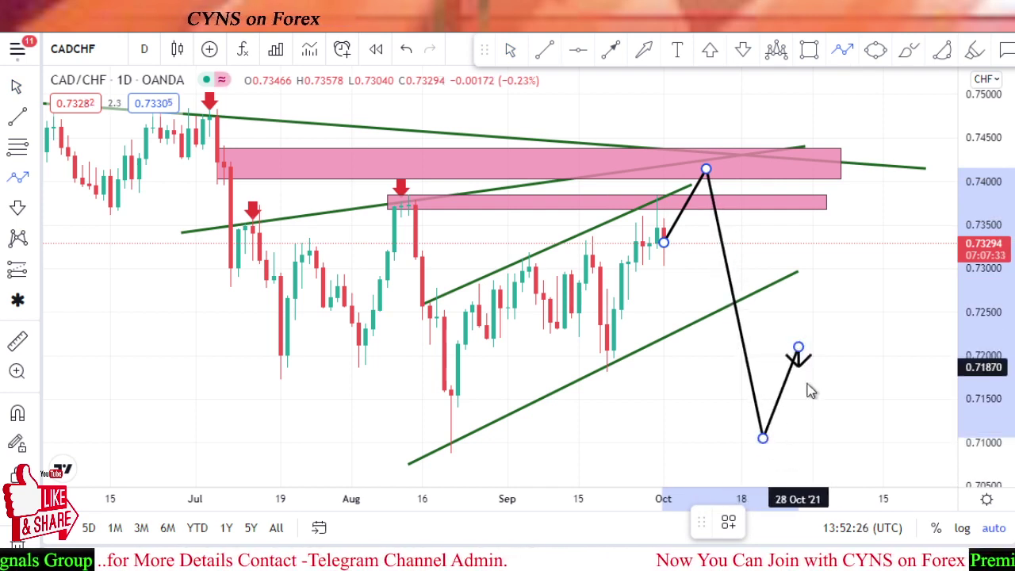
pyautogui.doubleClick(841, 481)
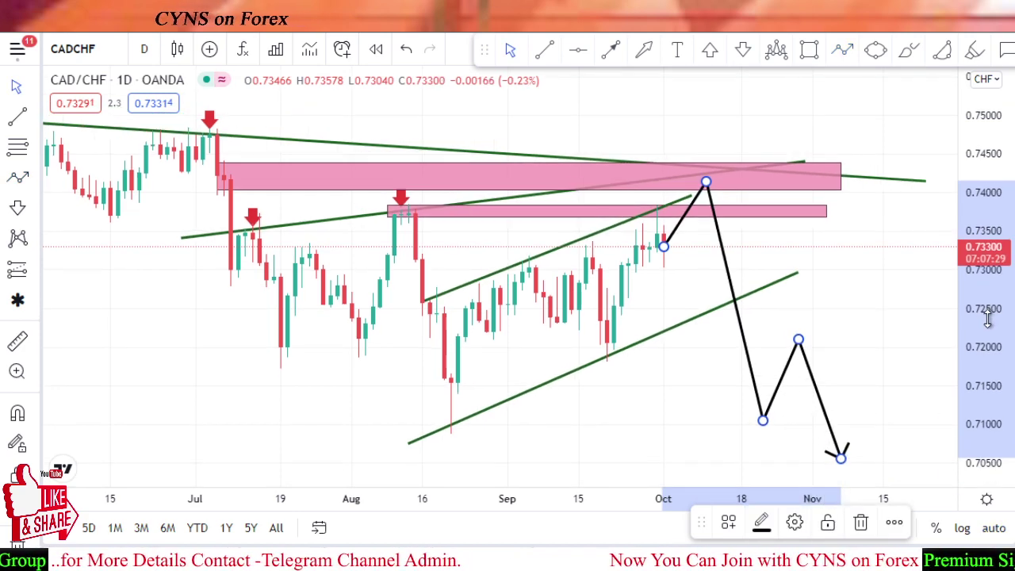
pyautogui.click(901, 358)
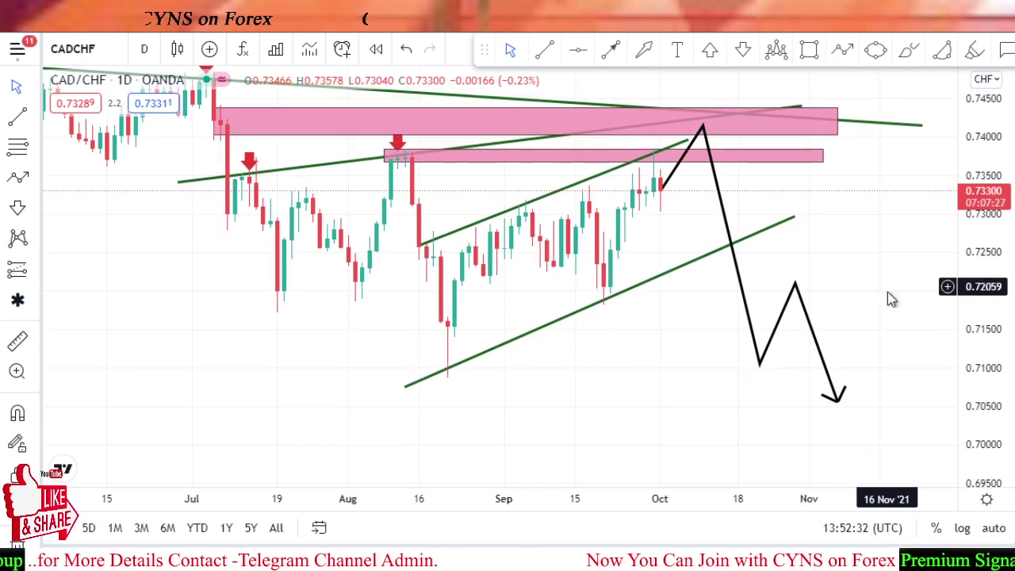
pyautogui.moveTo(842, 404); pyautogui.dragTo(858, 474)
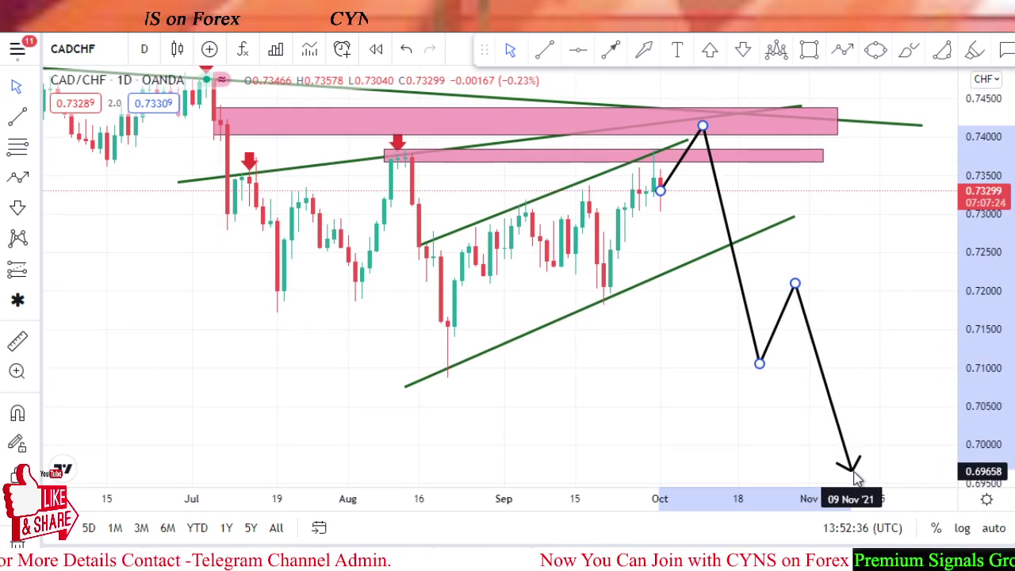
pyautogui.click(883, 358)
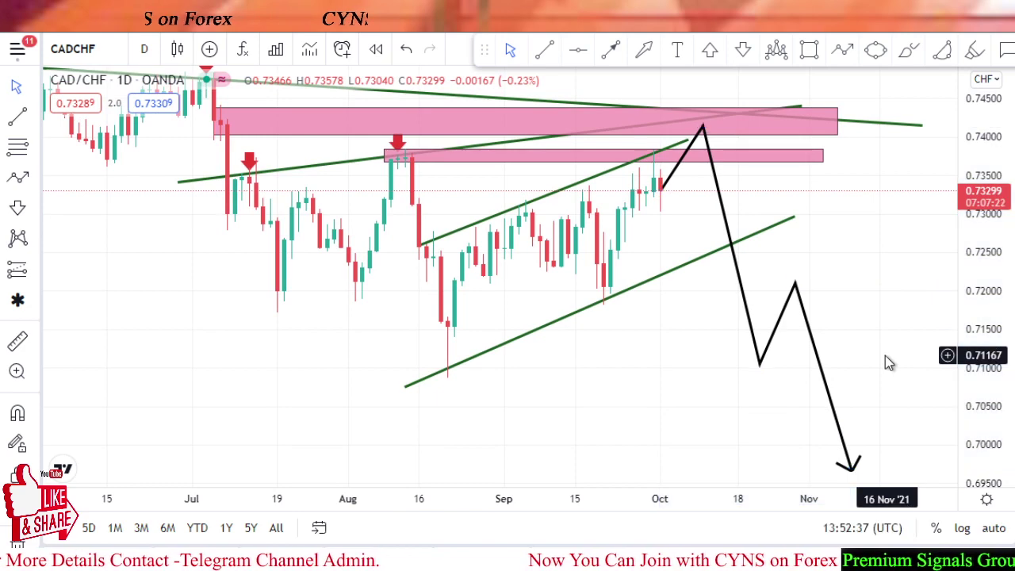
# Draw a thin pink zone around 0.7200 from mid-July onward.
pyautogui.click(810, 50)
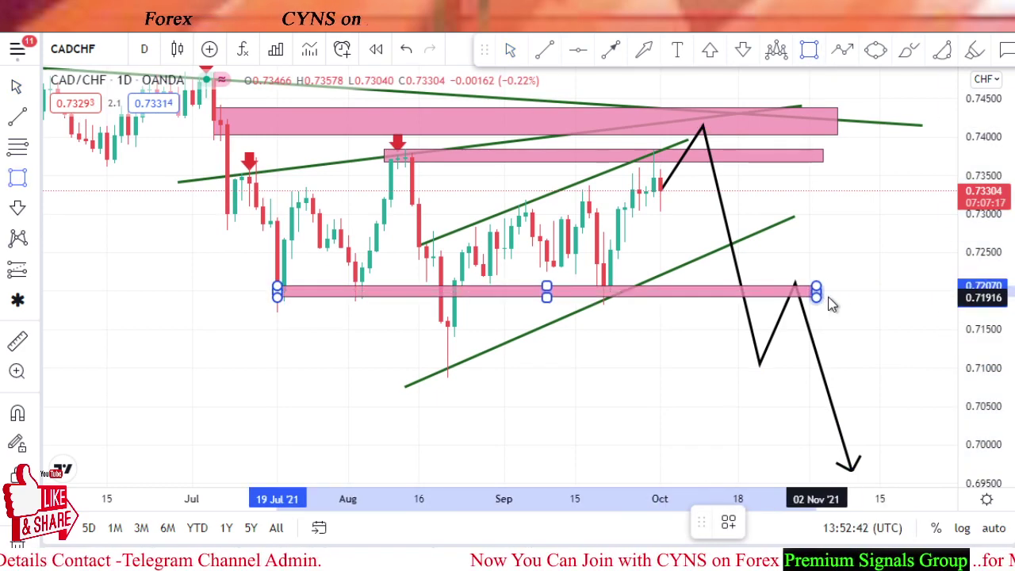
pyautogui.moveTo(277, 292)
pyautogui.mouseDown()
pyautogui.moveTo(887, 299)
pyautogui.moveTo(897, 281)
pyautogui.mouseUp()
pyautogui.click(886, 300)
pyautogui.click(892, 245)
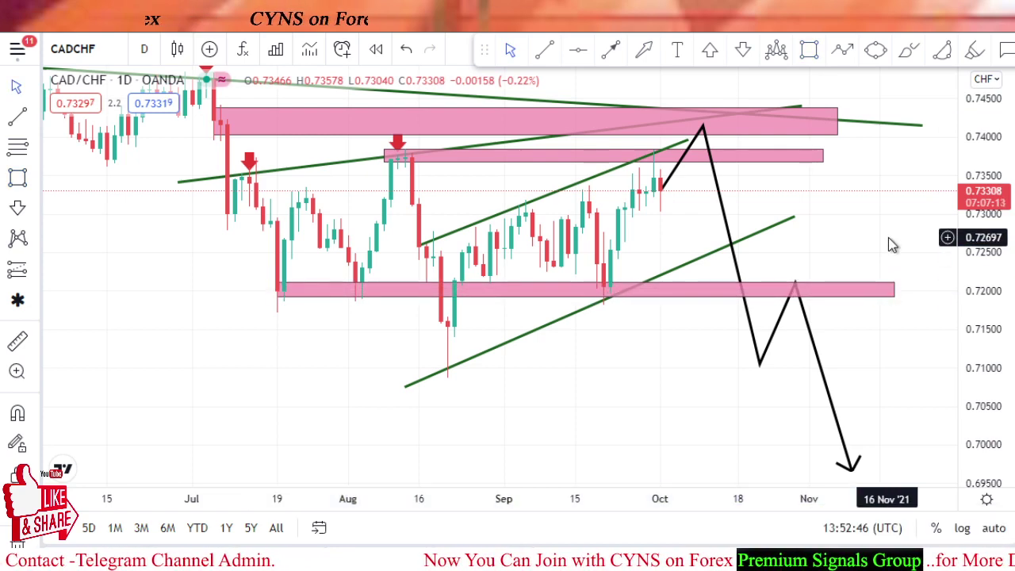
pyautogui.moveTo(875, 238); pyautogui.dragTo(867, 260)
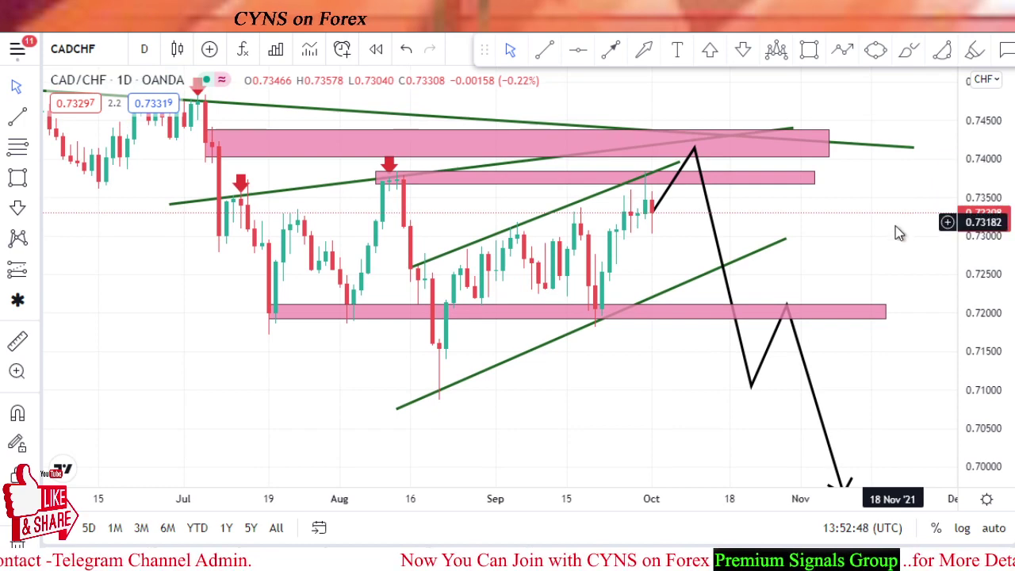
# Circle the projected path's peak in the upper pink zone with a blue ellipse.
pyautogui.click(876, 49)
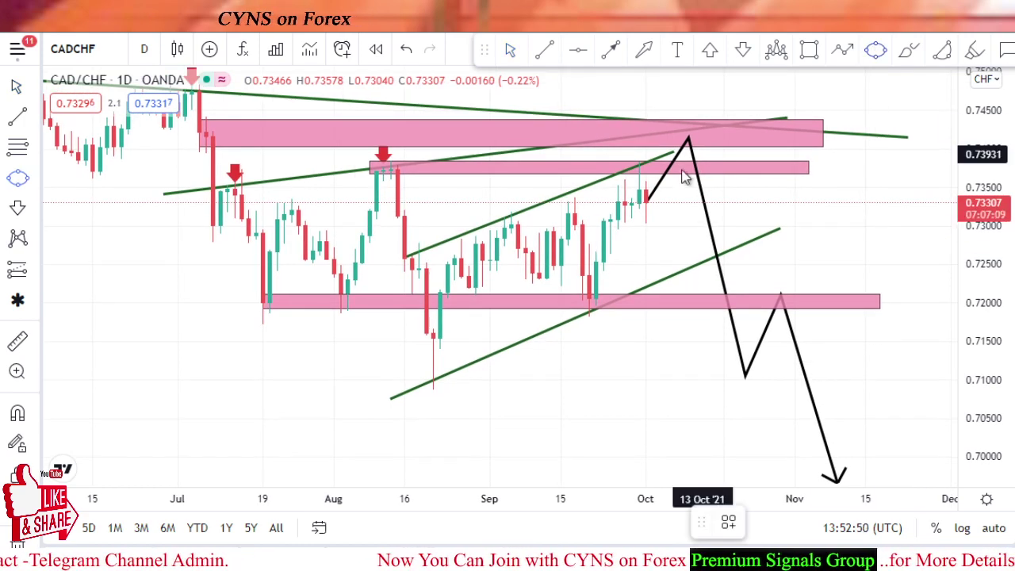
pyautogui.click(653, 172)
pyautogui.click(716, 121)
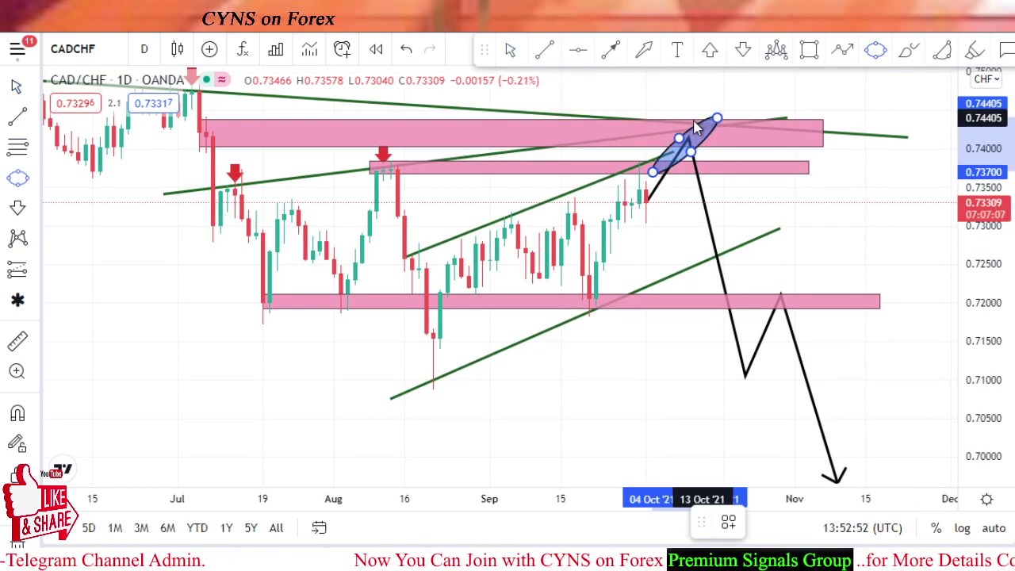
pyautogui.click(665, 125)
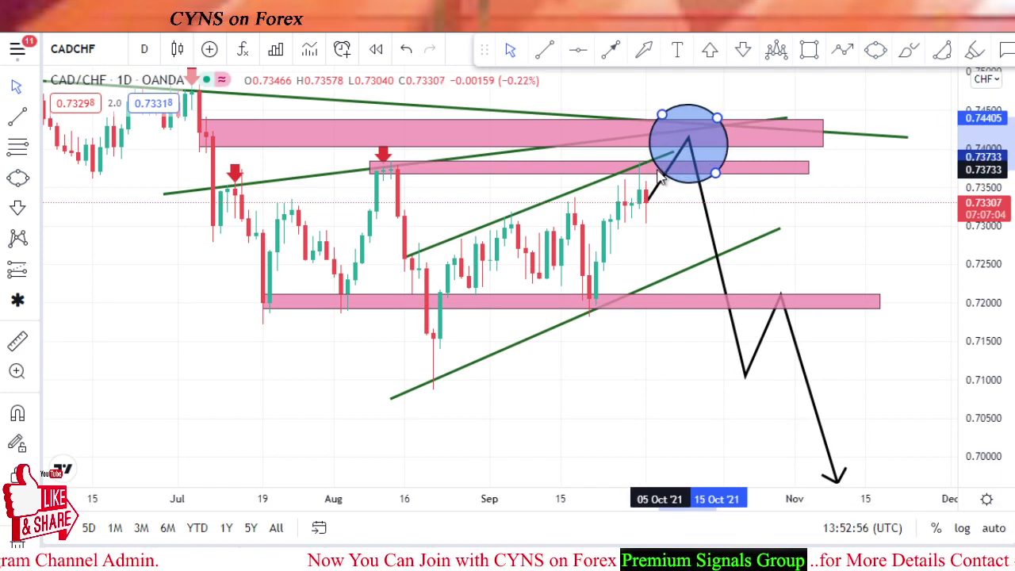
pyautogui.click(763, 200)
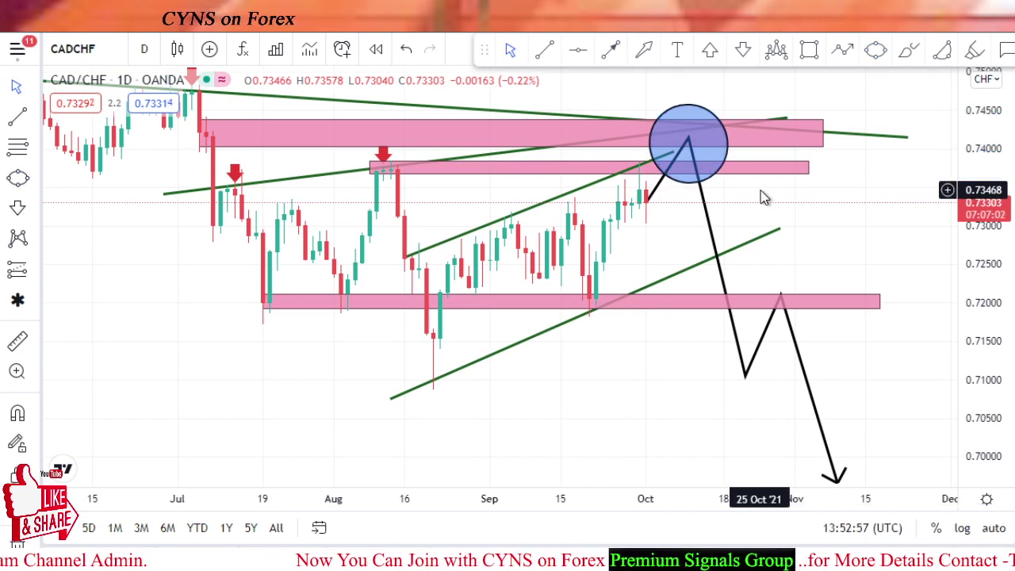
# Anchor a callout at the circle's top reading 'waiting for sell setup' and shift it right.
pyautogui.click(1007, 52)
pyautogui.click(688, 135)
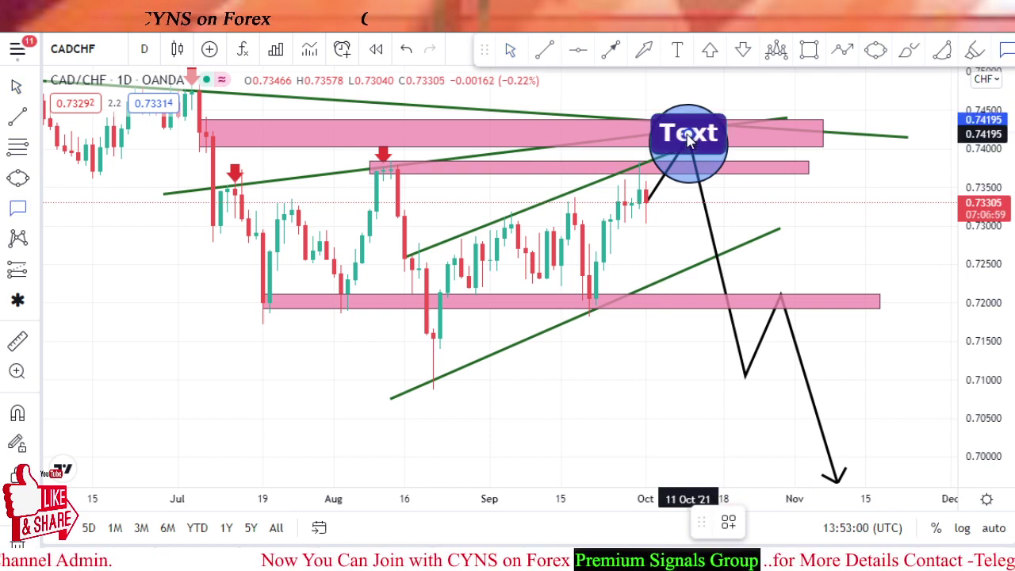
pyautogui.doubleClick(627, 104)
pyautogui.write('waiting for sell se')
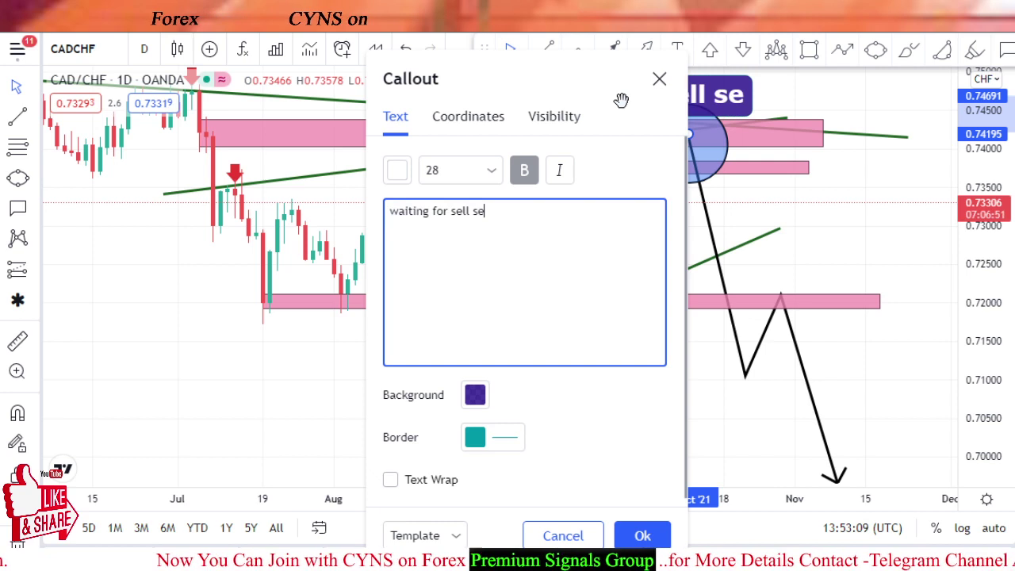
pyautogui.write('tup')
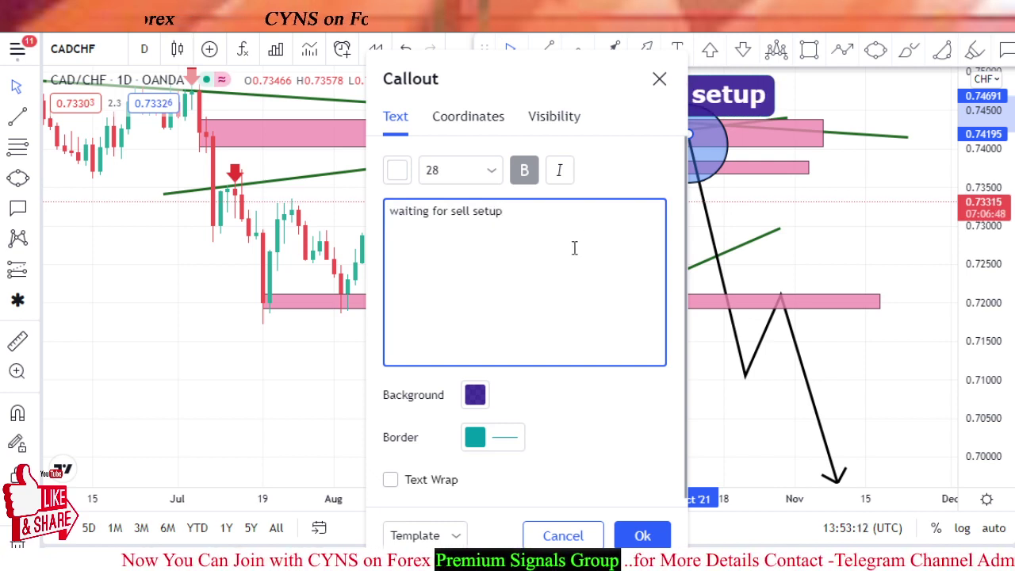
pyautogui.click(642, 535)
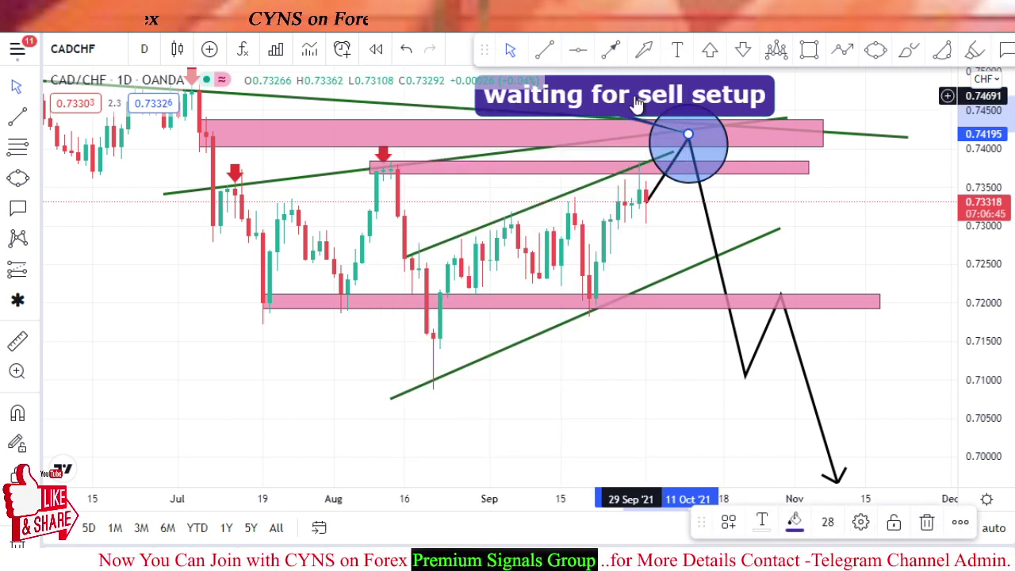
pyautogui.moveTo(635, 95)
pyautogui.mouseDown()
pyautogui.moveTo(748, 95)
pyautogui.moveTo(720, 89)
pyautogui.mouseUp()
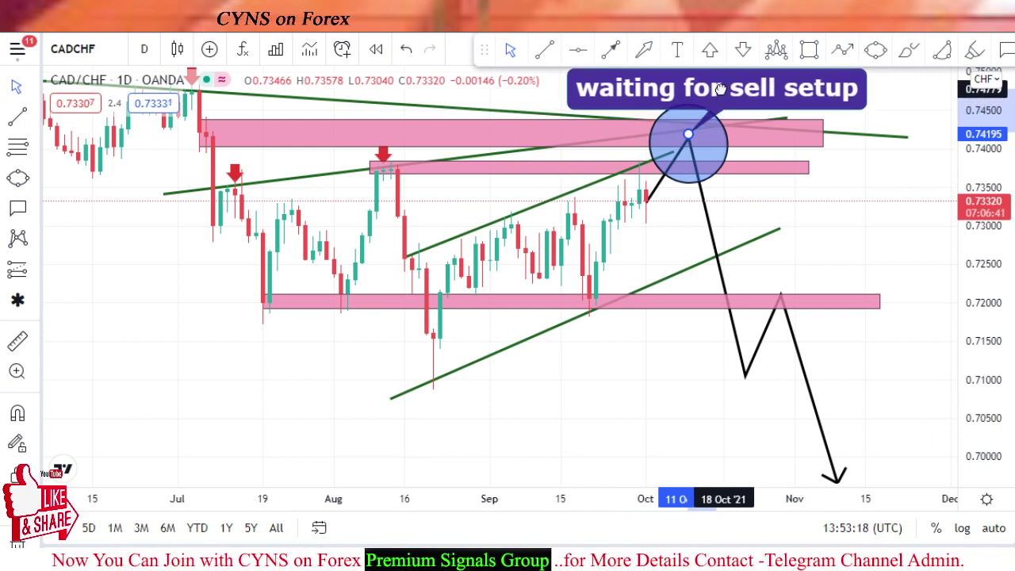
pyautogui.click(856, 250)
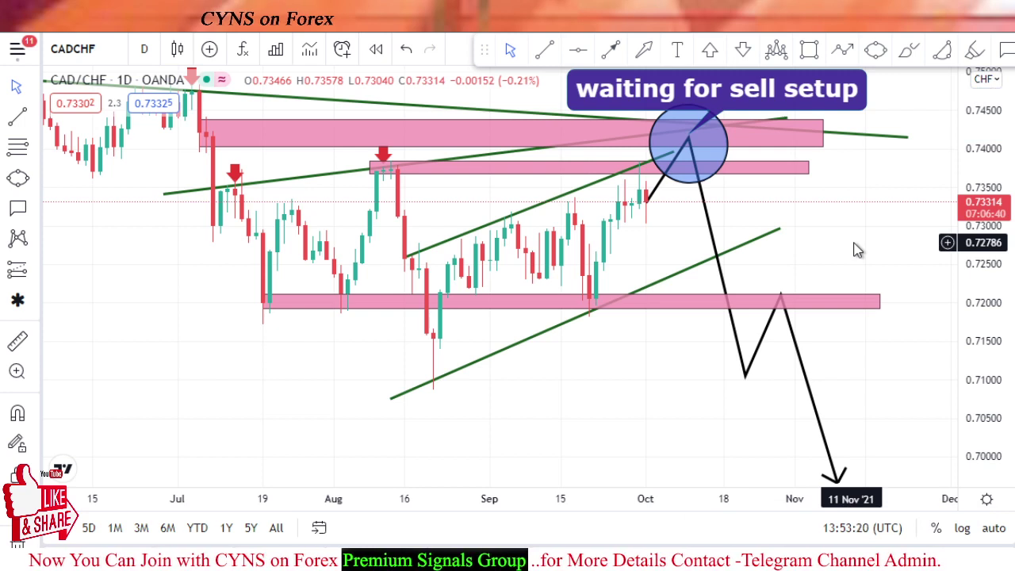